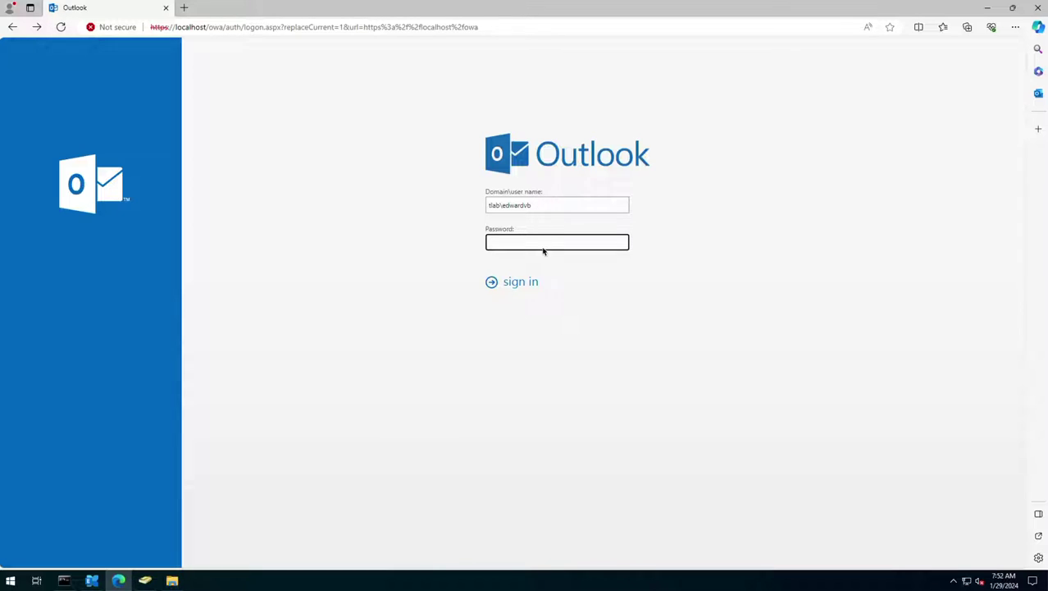
- Sign in with the account password and expand the HTTP 500 error's 'More details' diagnostics
type("****************")
key("Return")
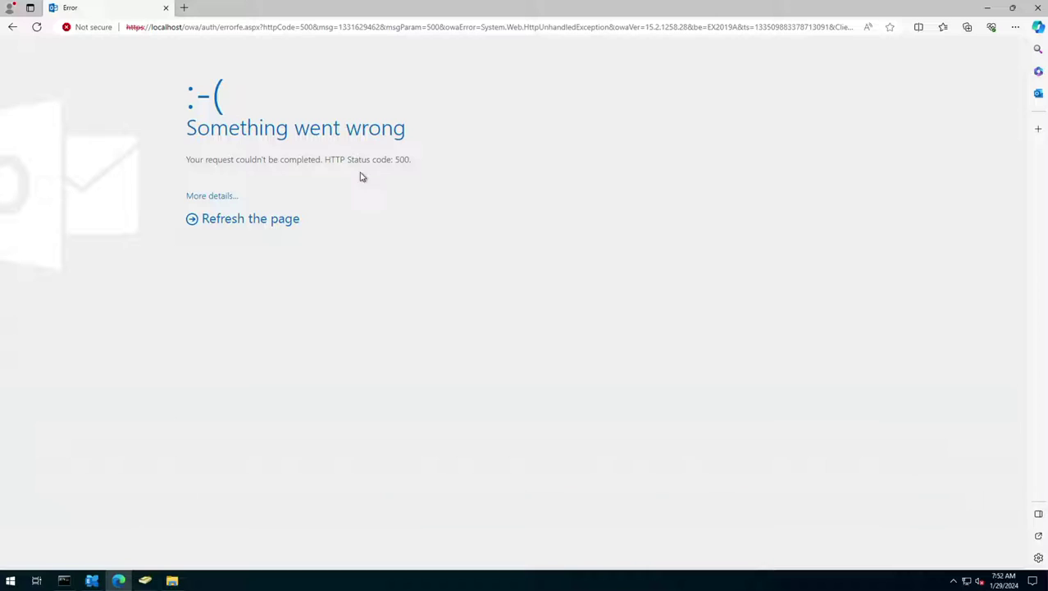
left_click(233, 200)
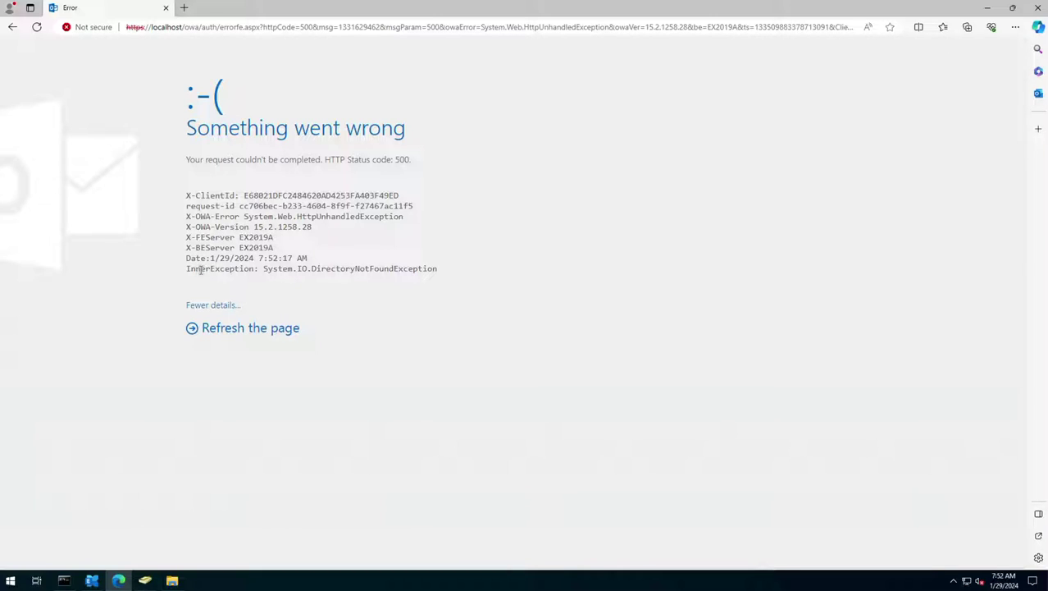
left_click_drag(187, 273, 266, 270)
left_click(267, 271)
- Compare the prem version folders 15.2.1258.27 and 15.2.1258.28 in File Explorer
left_click(173, 580)
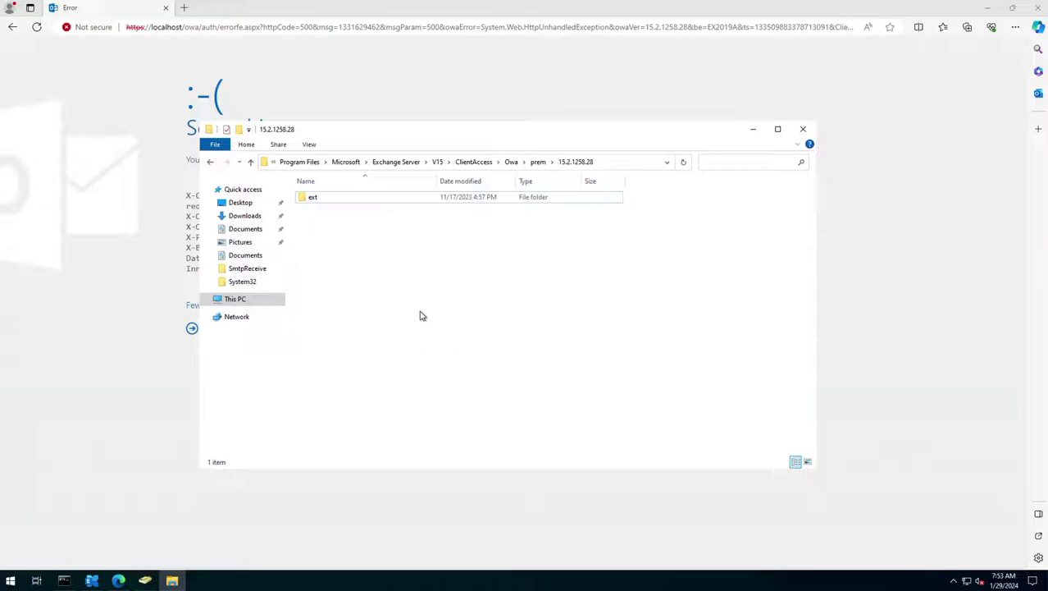
left_click(539, 162)
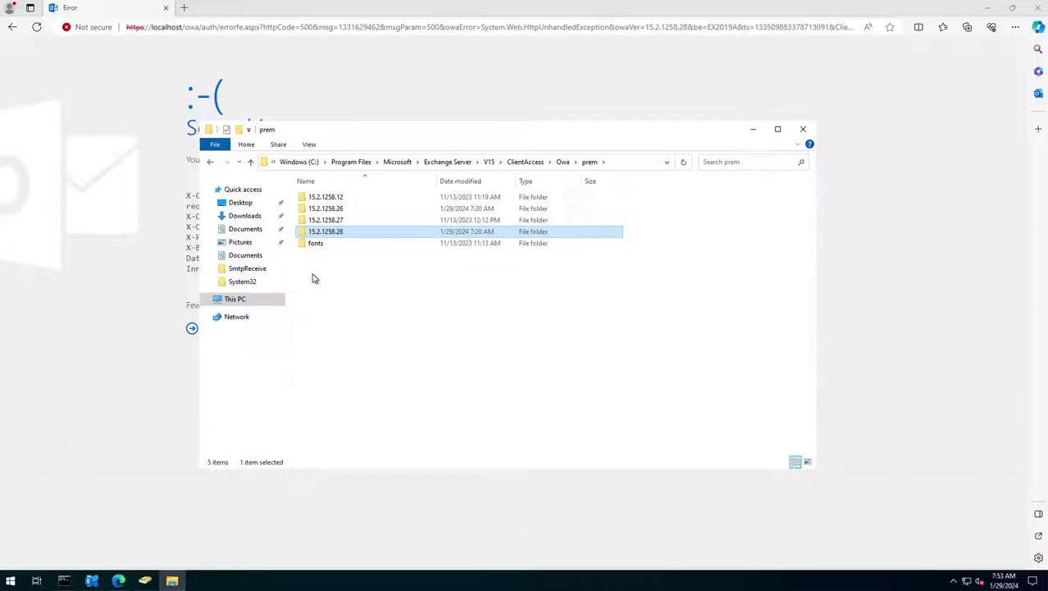
double_click(336, 224)
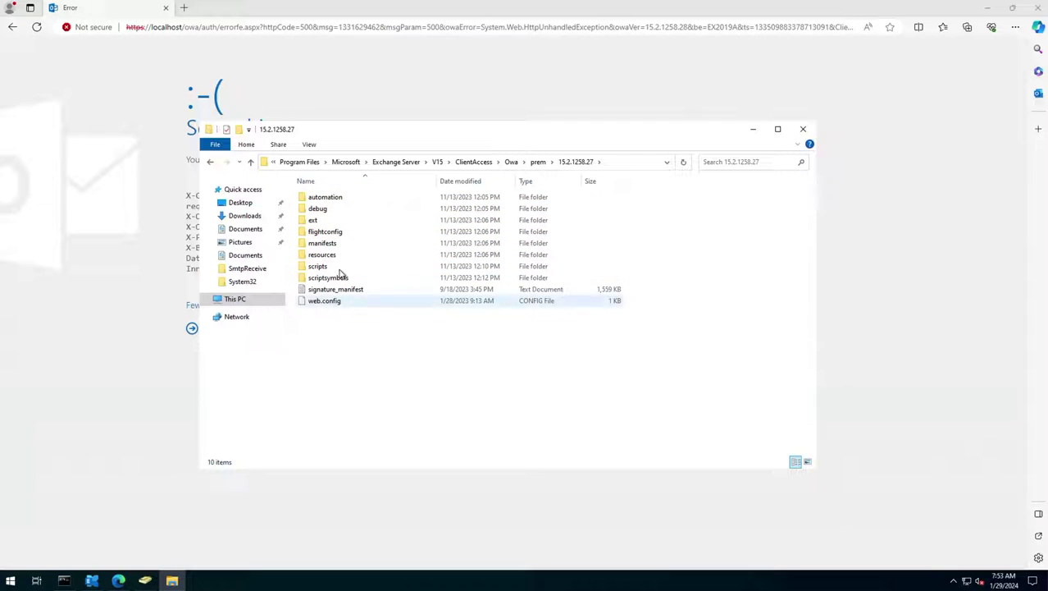
left_click(538, 162)
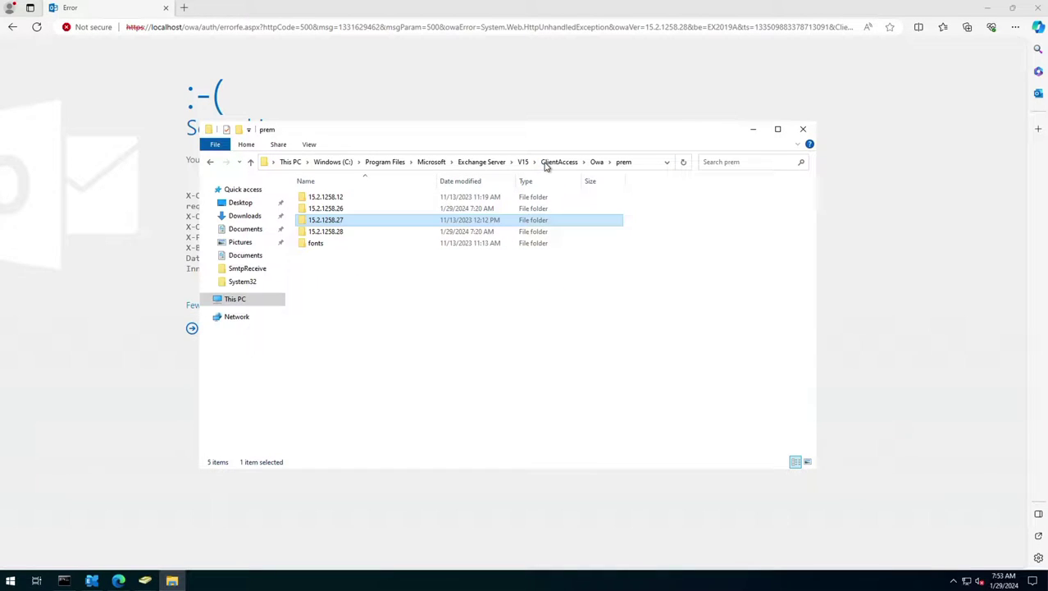
double_click(337, 231)
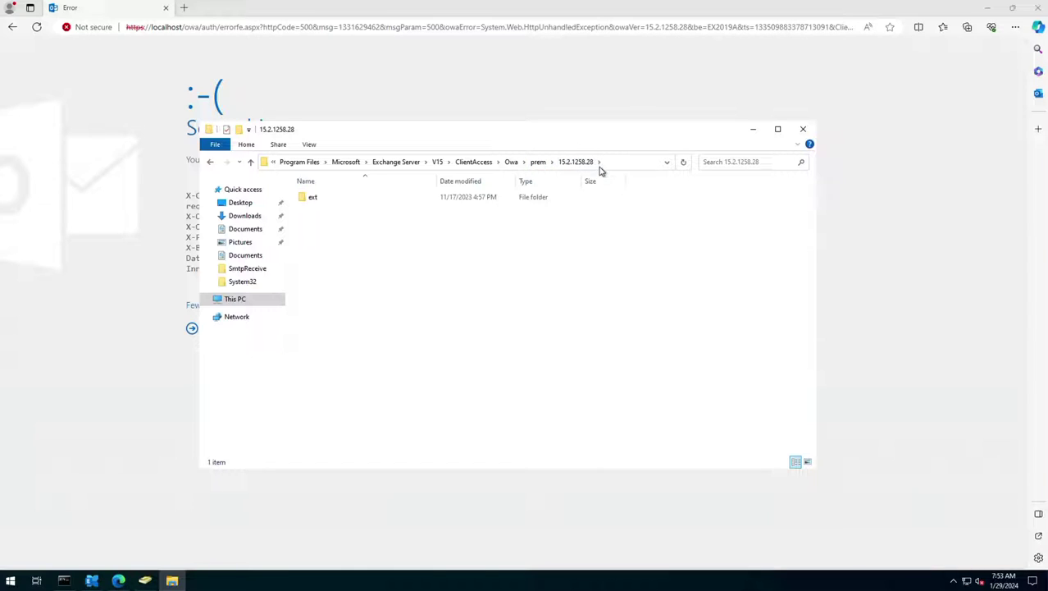
left_click(538, 163)
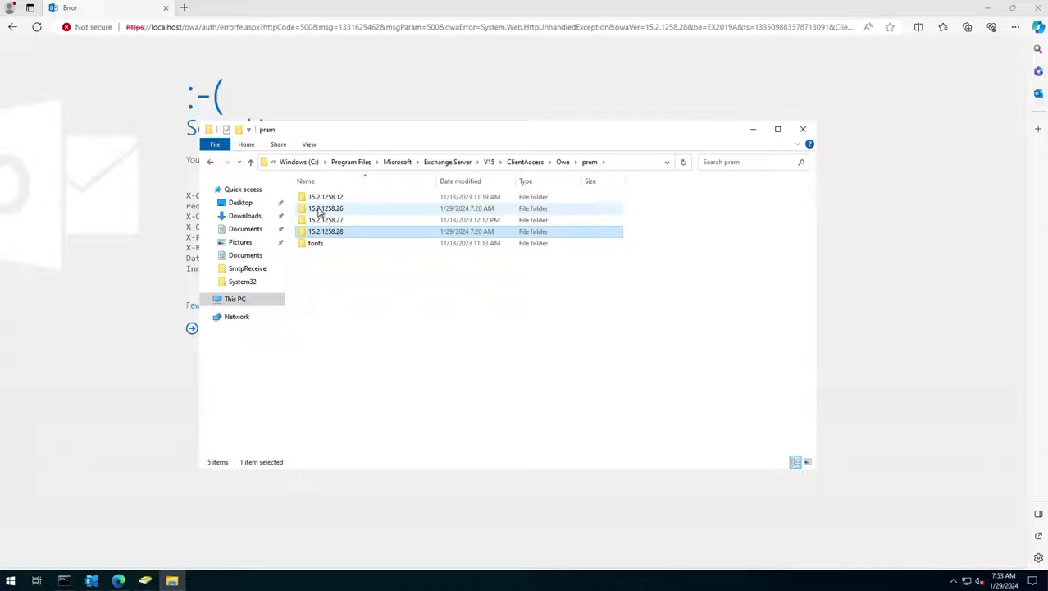
- Select all nine items in 15.2.1258.26 for copying, then open 15.2.1258.28
double_click(319, 212)
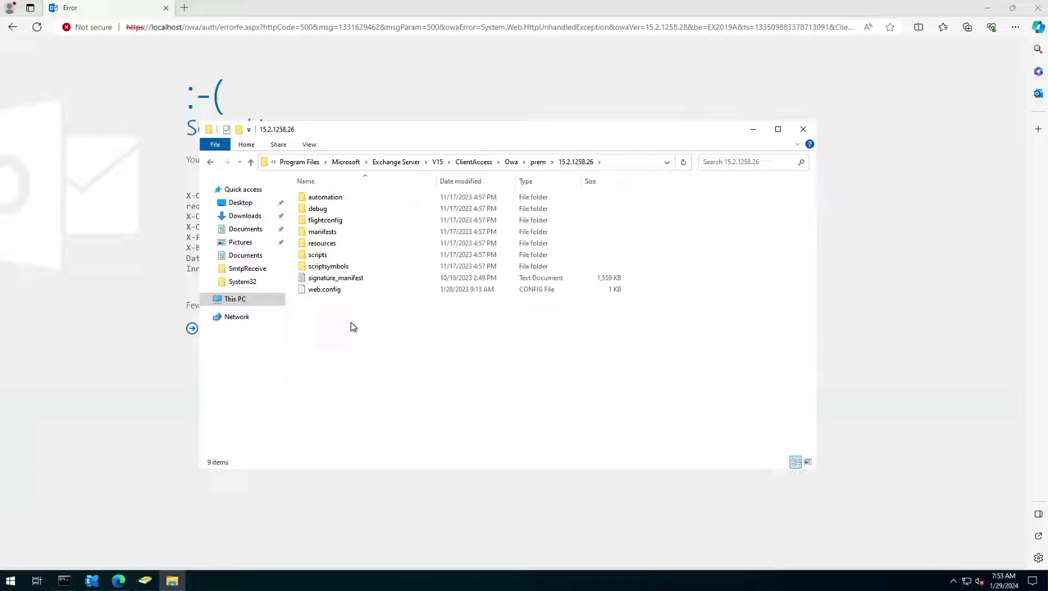
left_click_drag(351, 325, 322, 199)
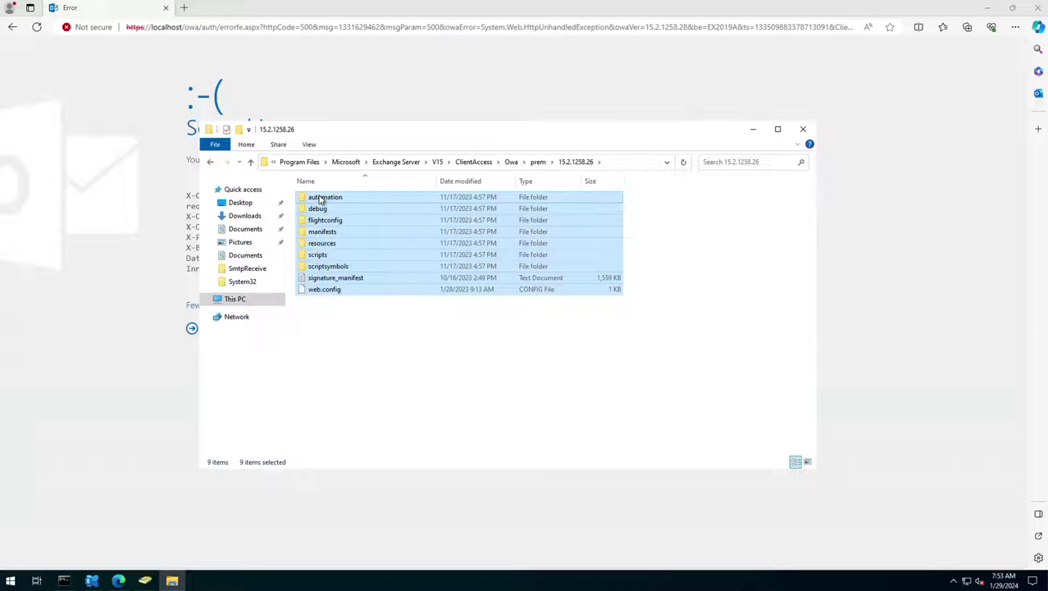
left_click(538, 162)
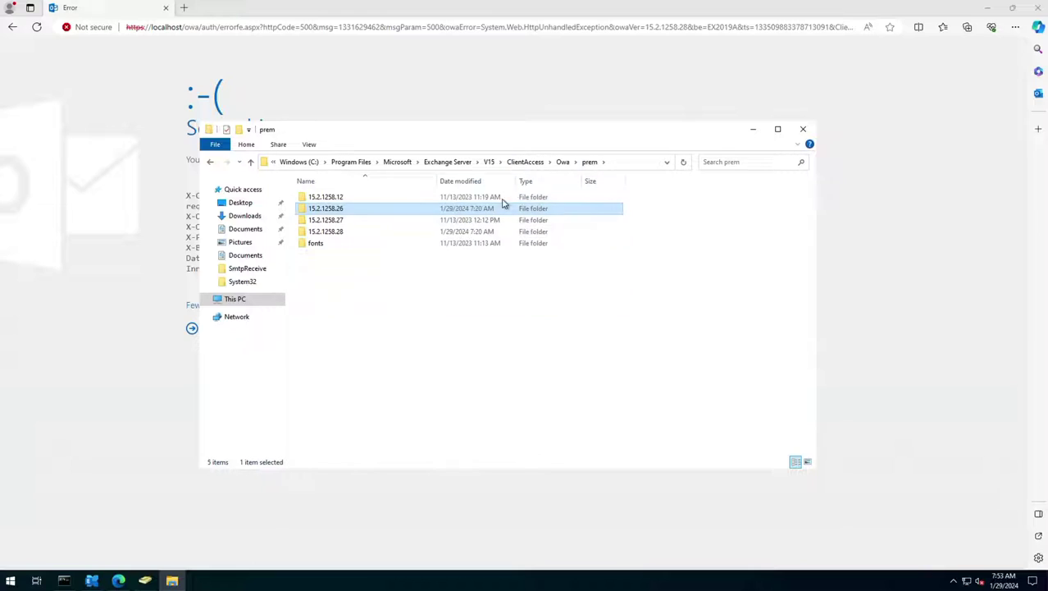
double_click(340, 233)
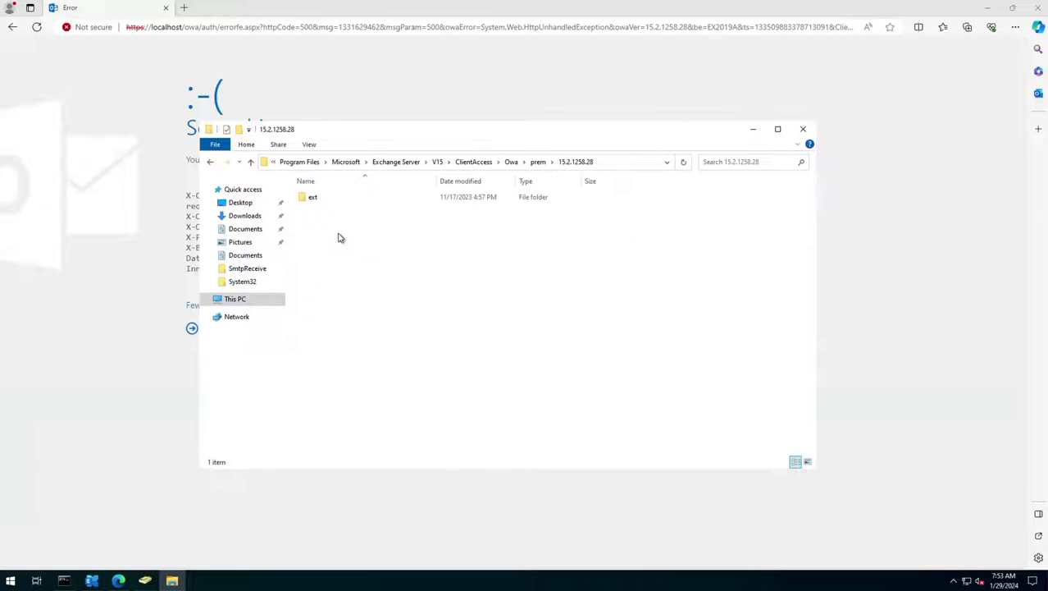
- Paste the 15.2.1258.26 items into 15.2.1258.28 and let the 13,738-item copy reach 100%
key("ctrl+v")
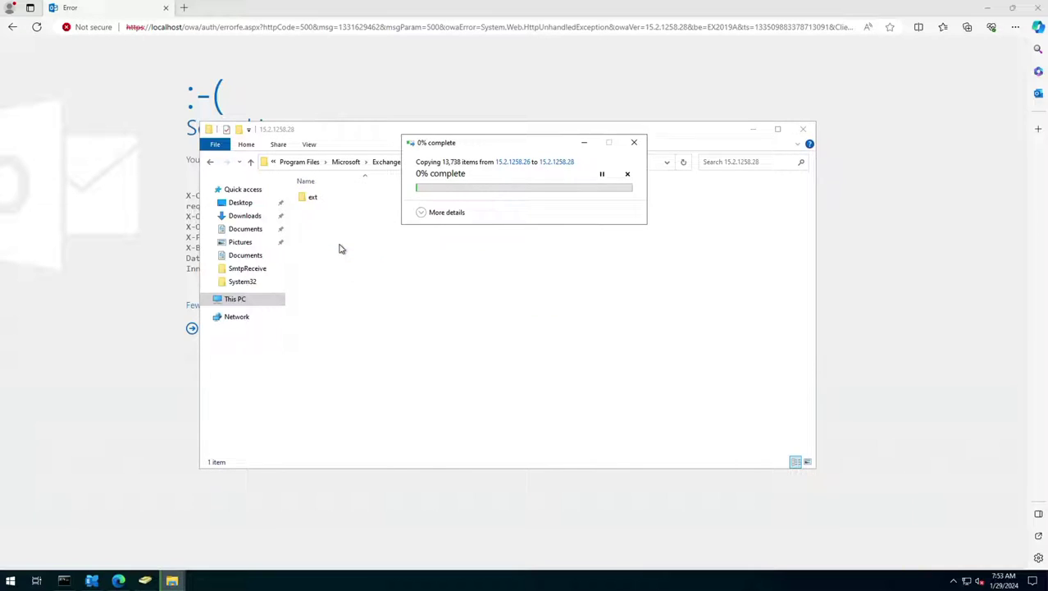
left_click(421, 212)
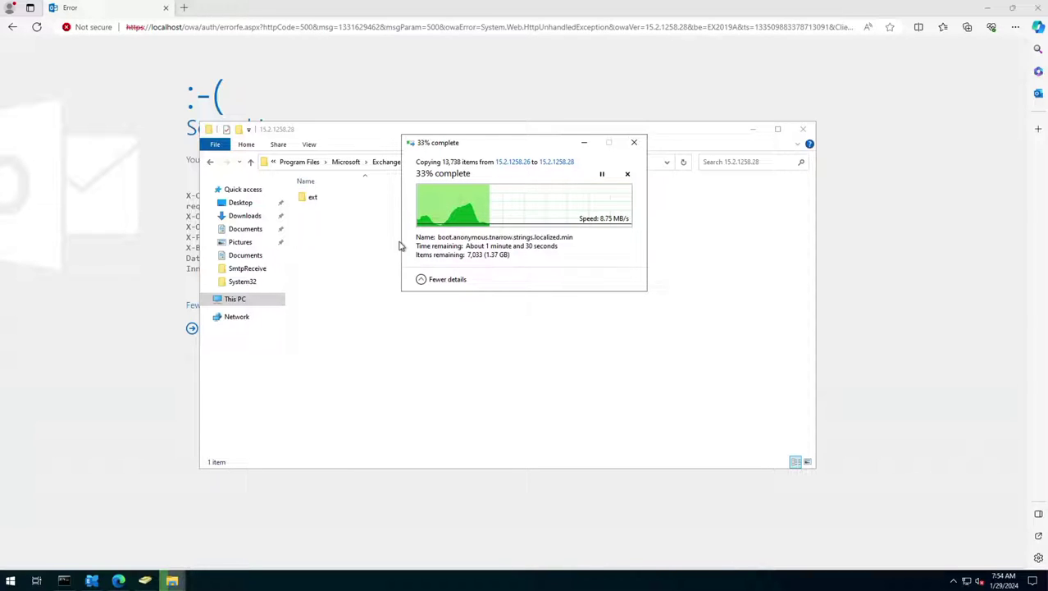
left_click_drag(481, 153, 782, 197)
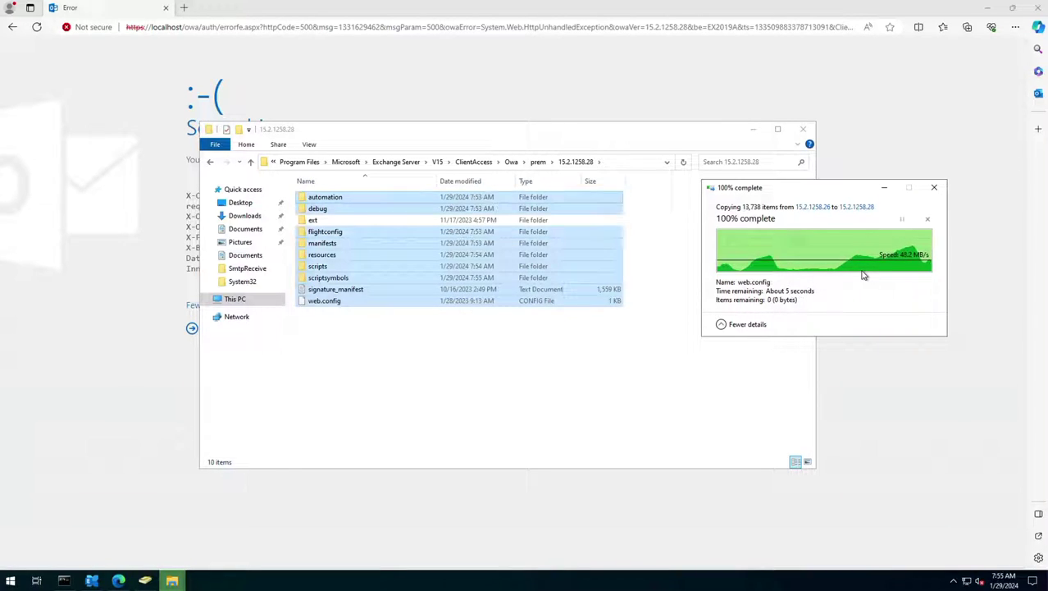
- Inspect the contents of the ext folder, then minimize File Explorer
left_click(375, 348)
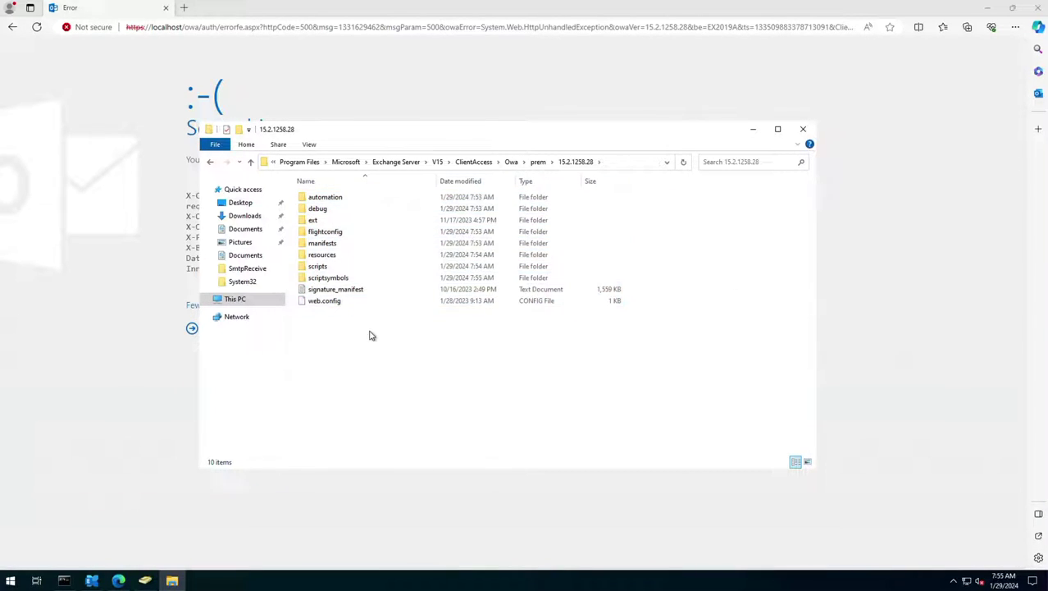
left_click(322, 225)
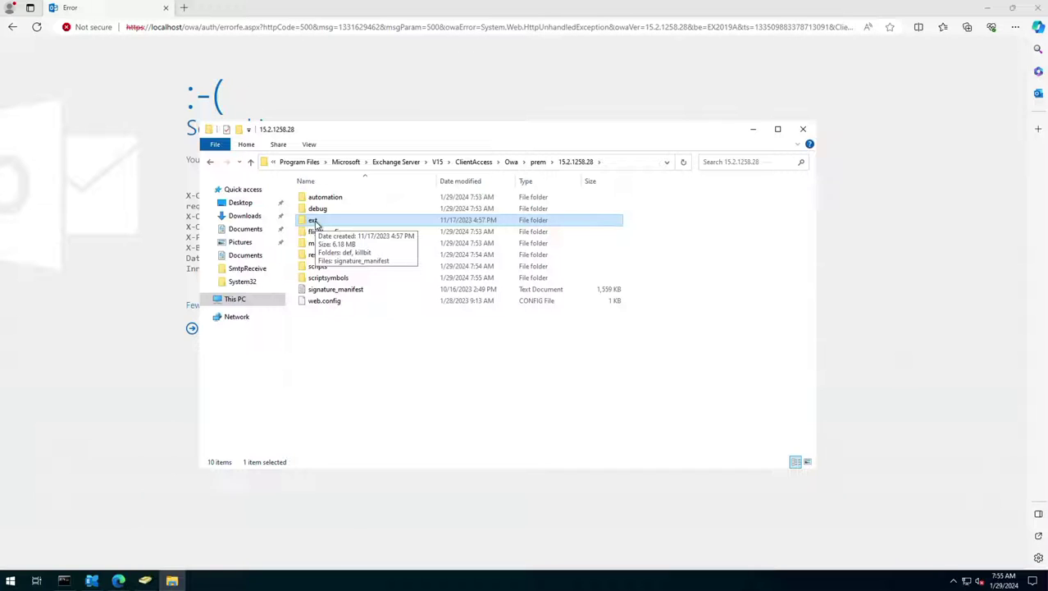
double_click(315, 222)
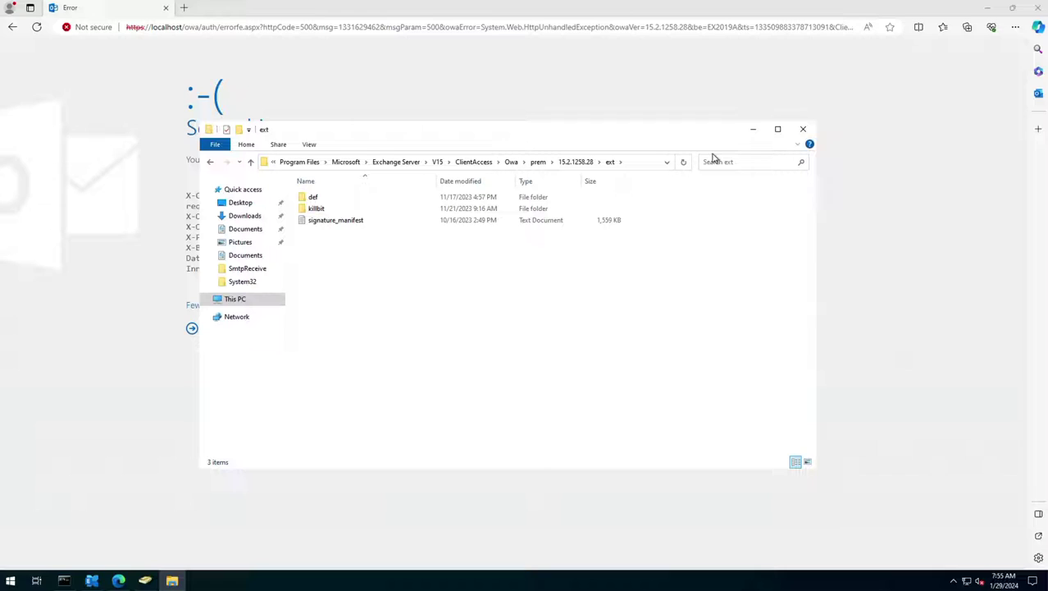
left_click(753, 130)
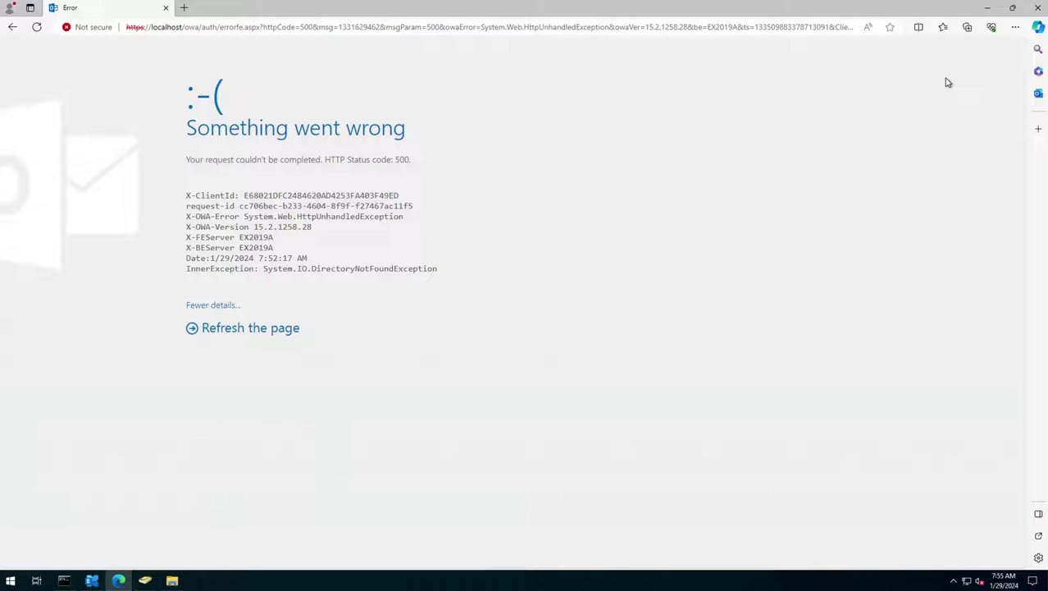
- Run iisreset in the administrator Command Prompt, retrying until IIS restarts successfully
left_click(1036, 8)
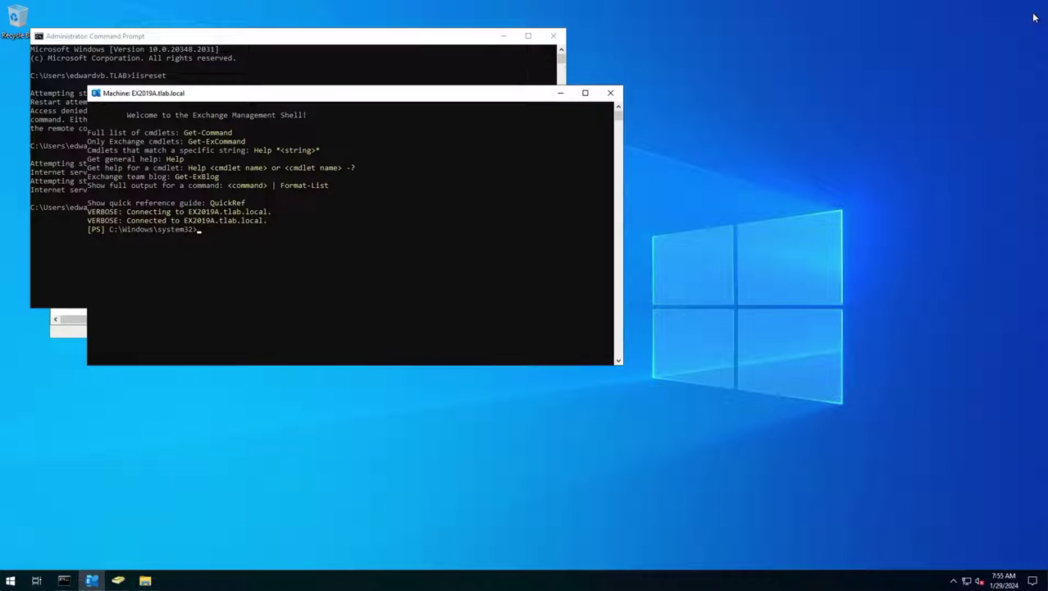
left_click(366, 52)
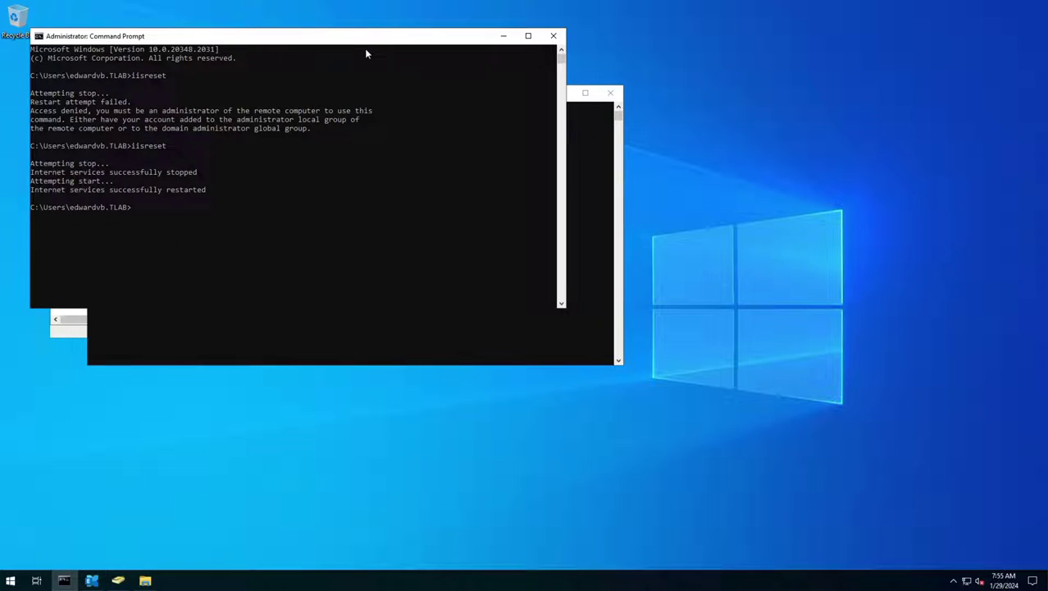
key("Up")
key("Return")
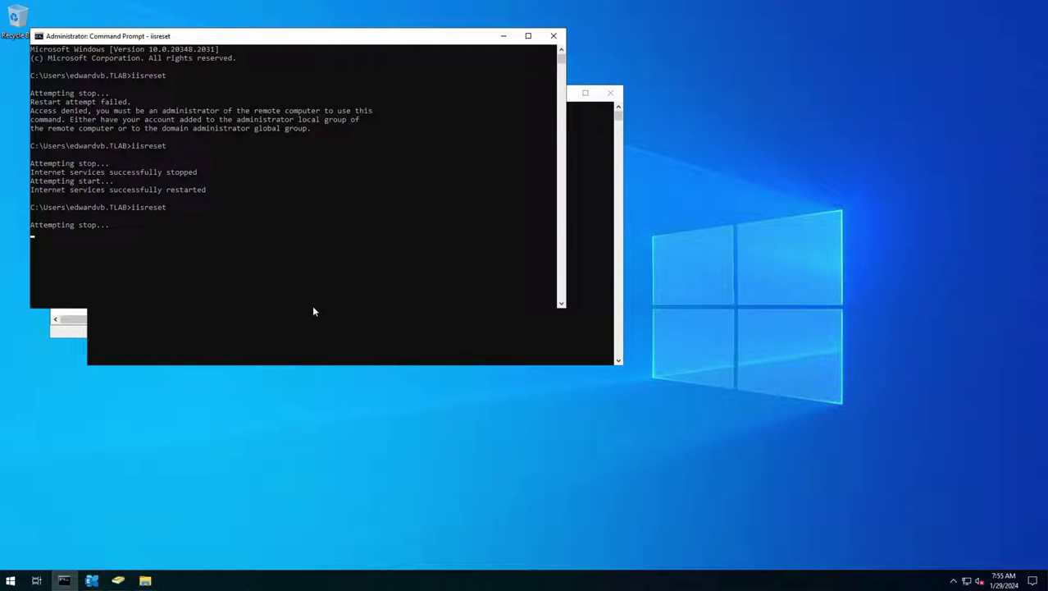
left_click_drag(313, 308, 302, 438)
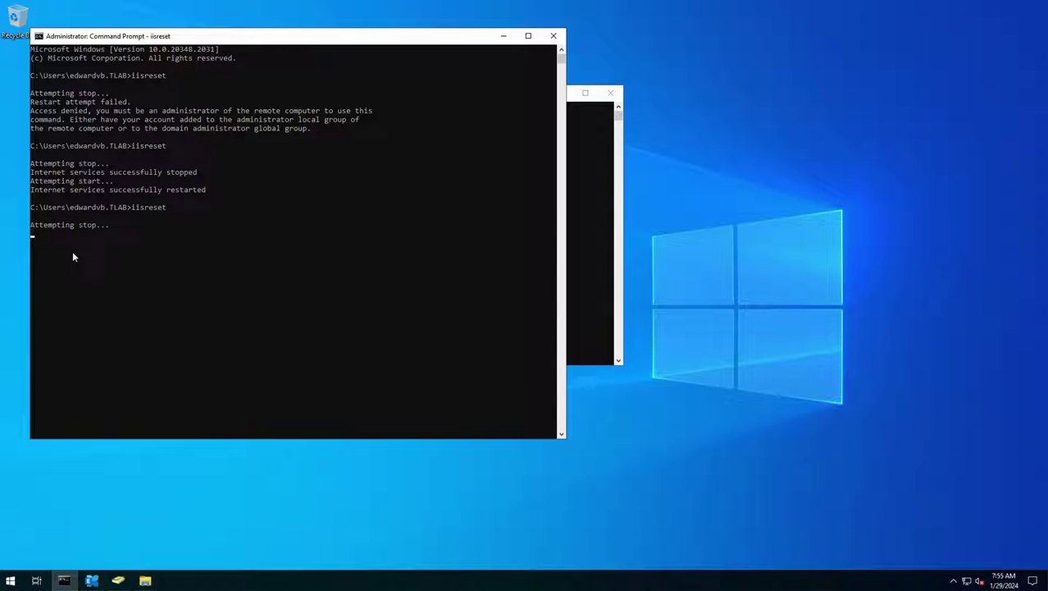
left_click(163, 225)
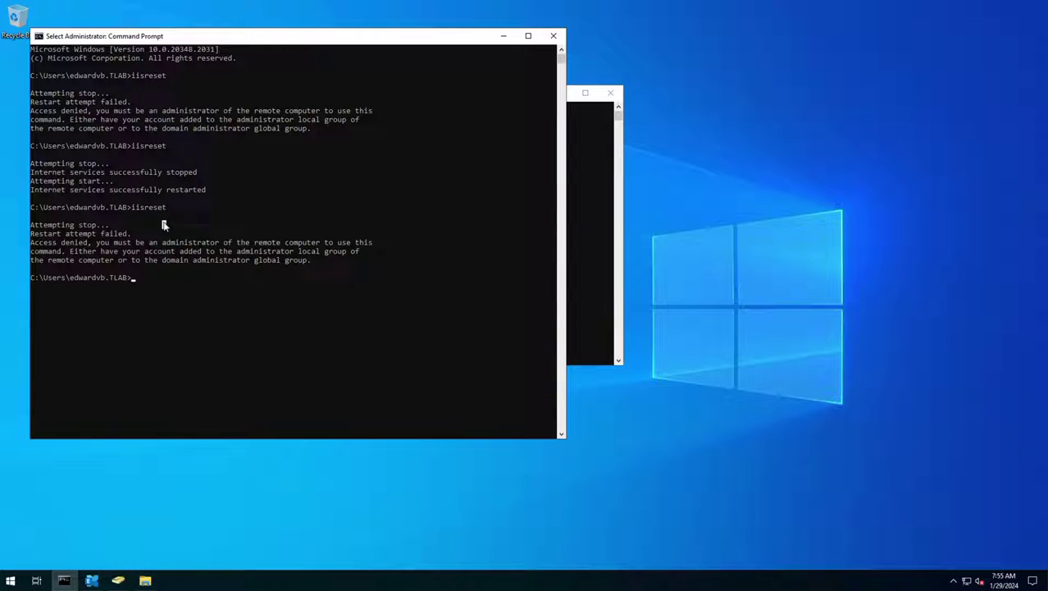
key("Up")
key("Return")
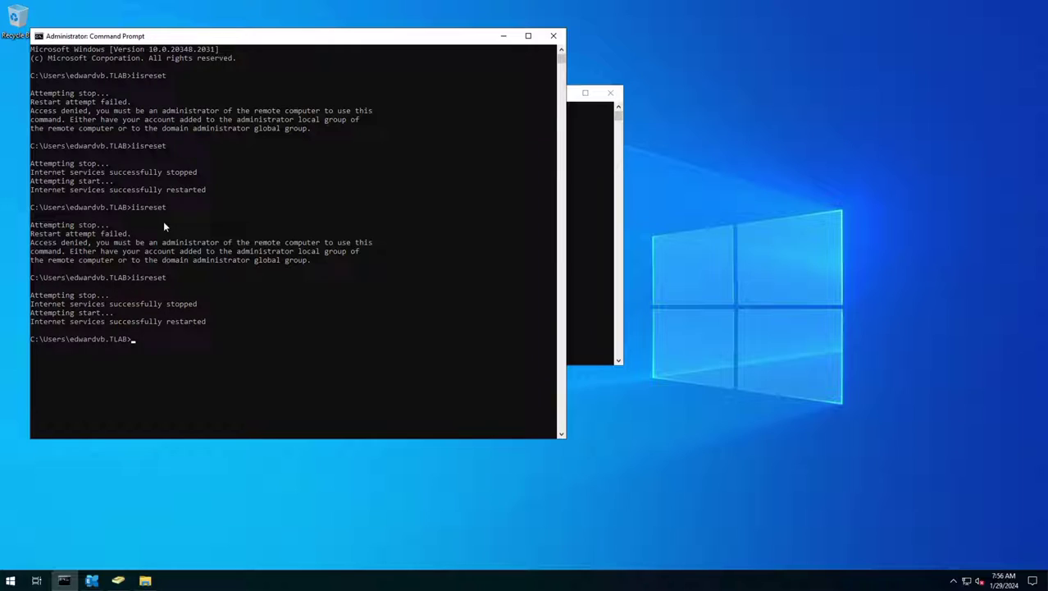
left_click(552, 37)
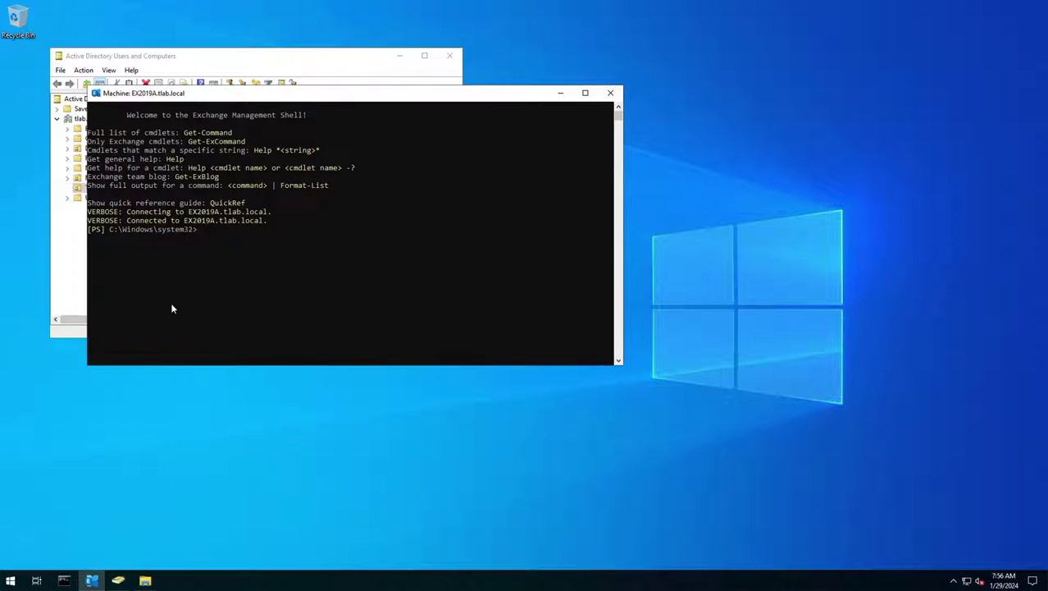
left_click(449, 55)
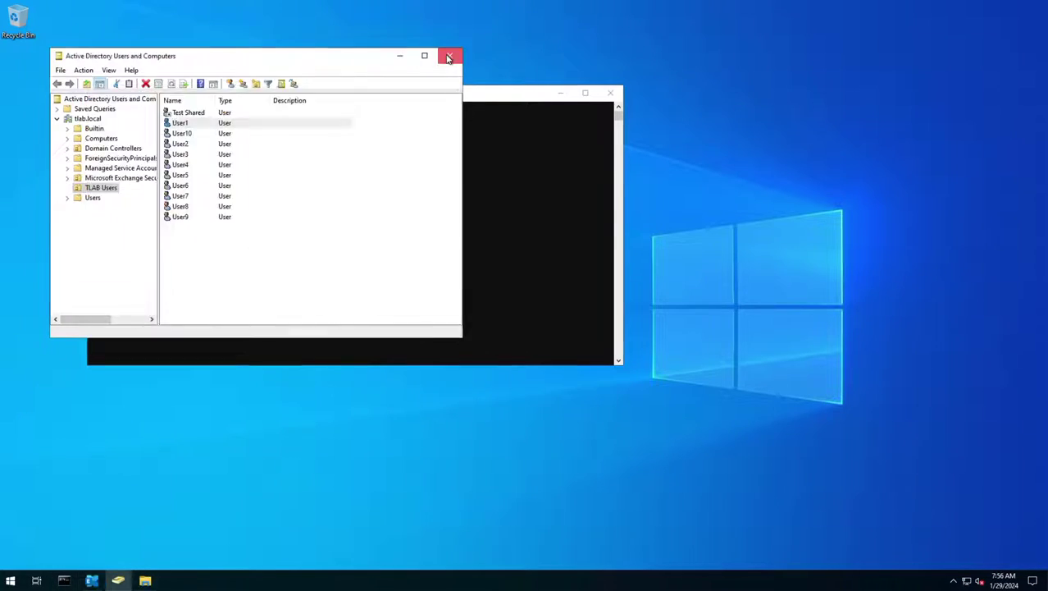
left_click(11, 580)
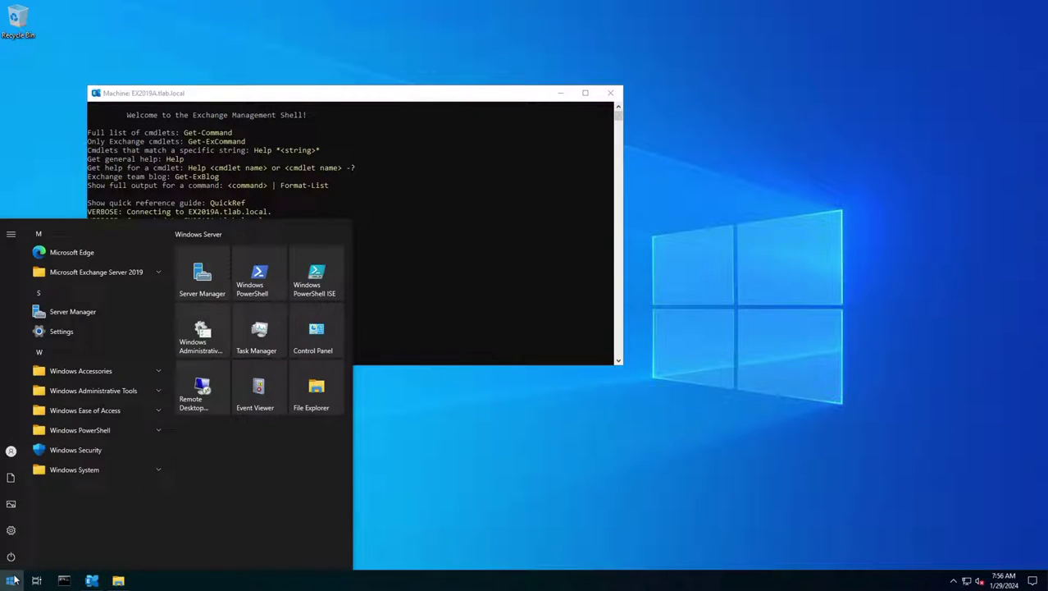
left_click(82, 245)
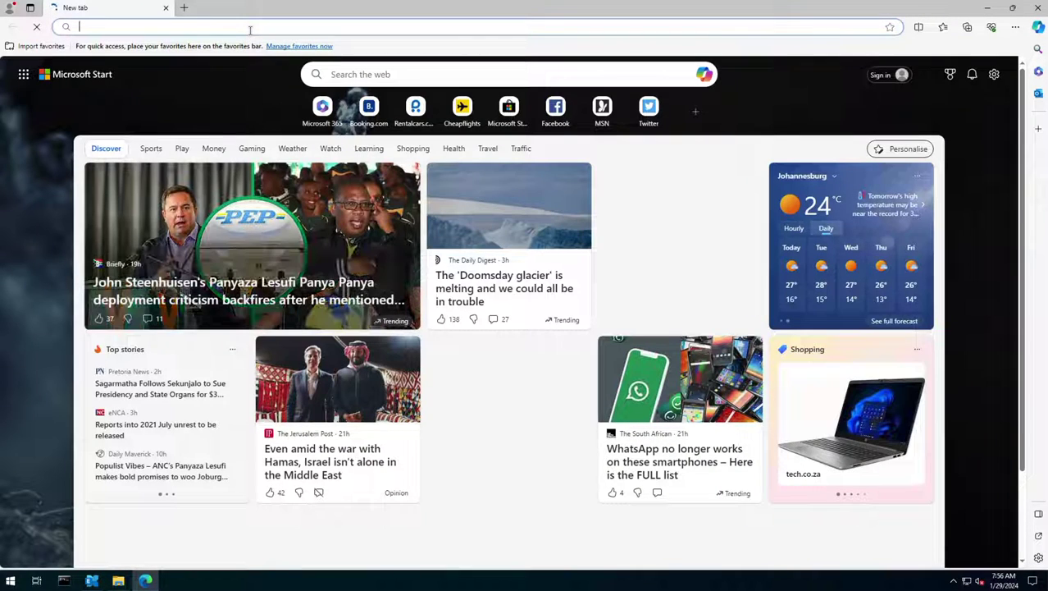
left_click(250, 27)
type("https://")
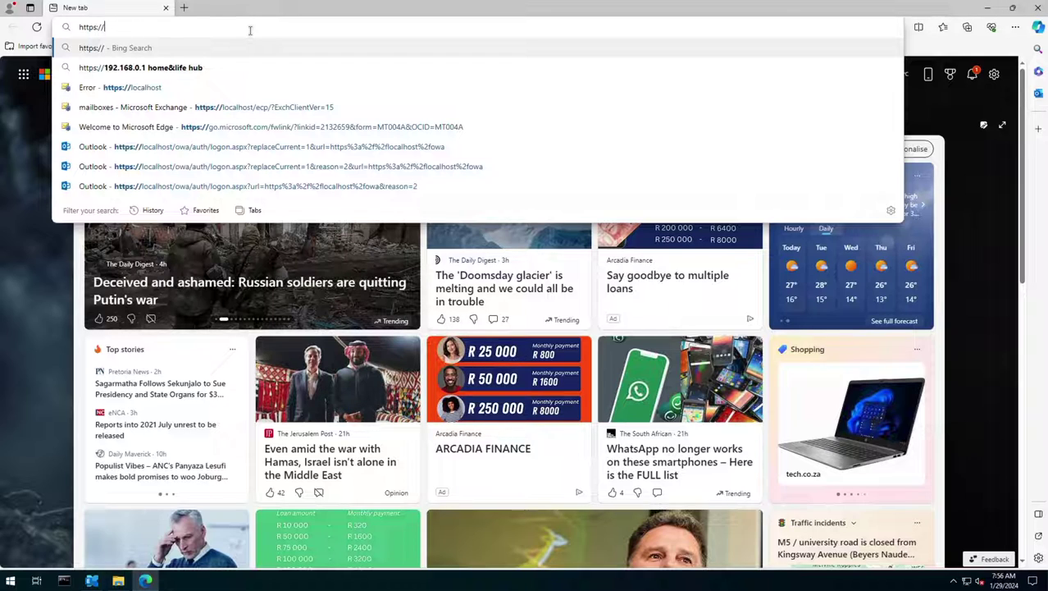
type("loca")
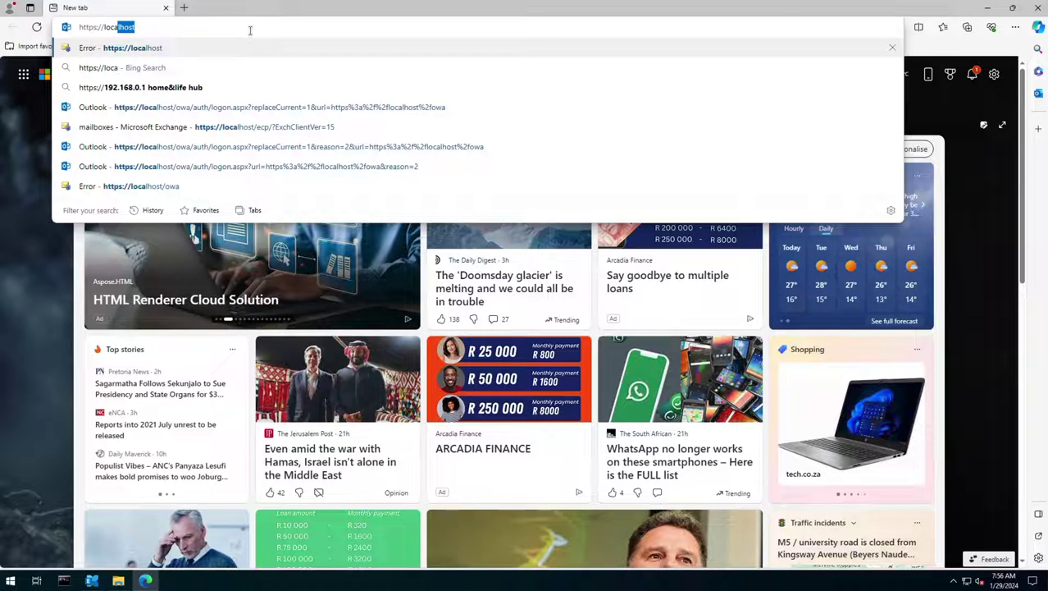
type("lhost/owa")
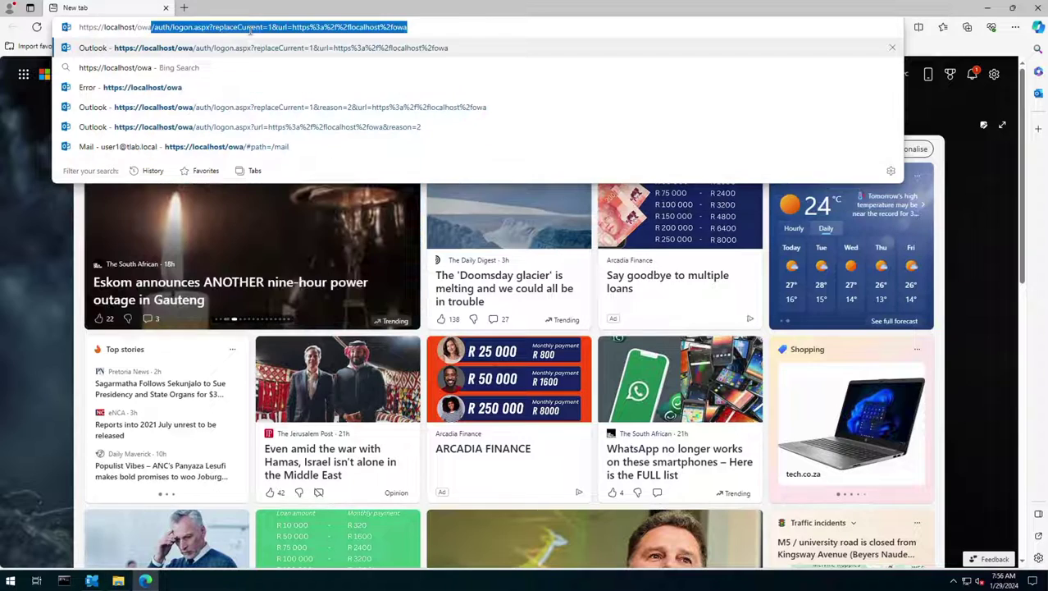
key("Return")
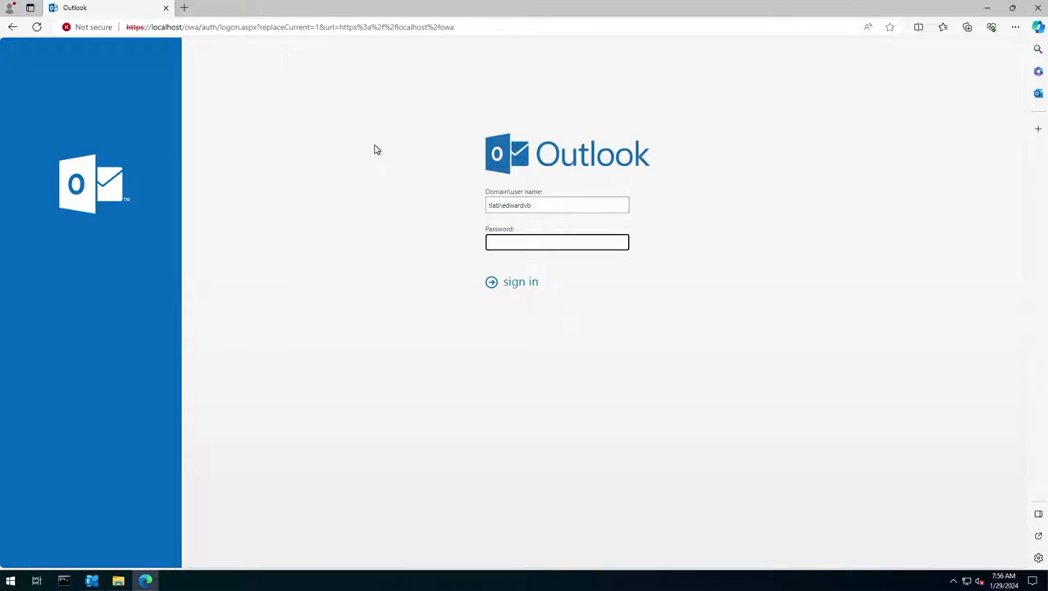
- Enter the account password to sign in, opening the Inbox with four migration batch messages
type("•••••••••••••••")
key("Return")
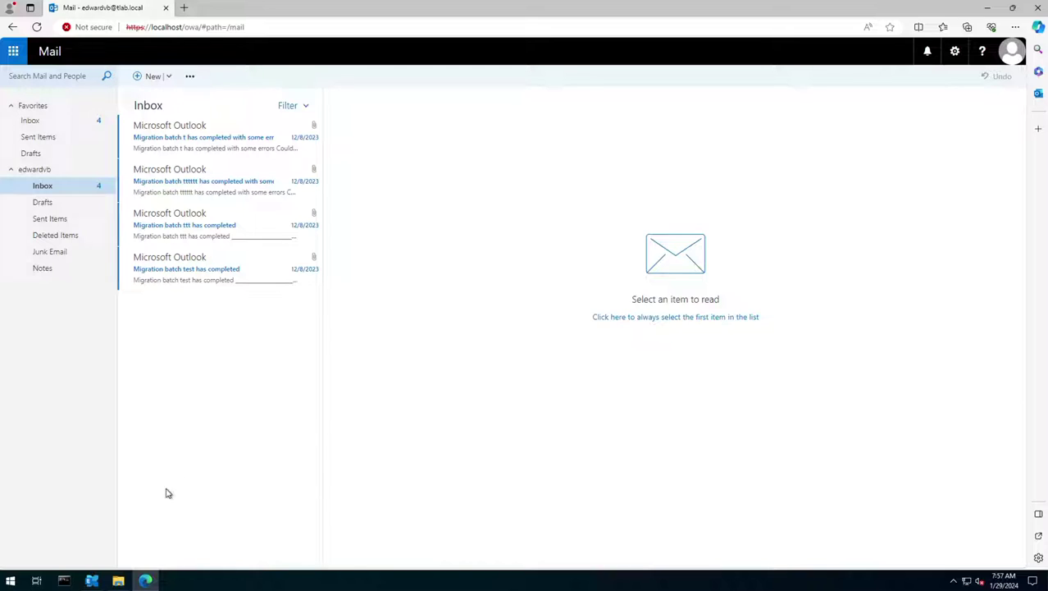
- Inspect the restored 15.2.1258.28 folder via the prem folder, then go back to prem
left_click(118, 582)
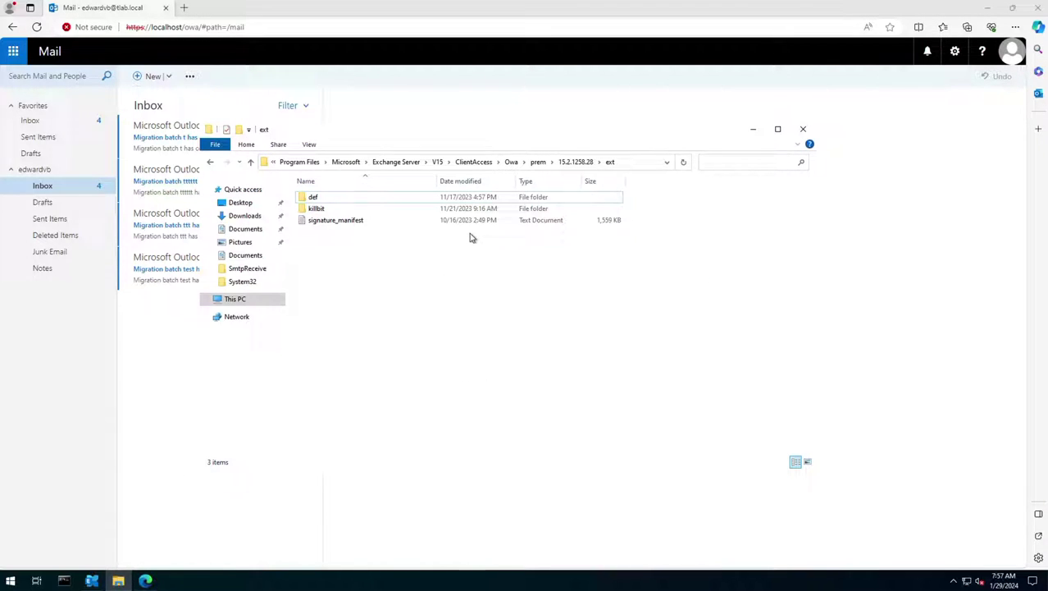
left_click(538, 162)
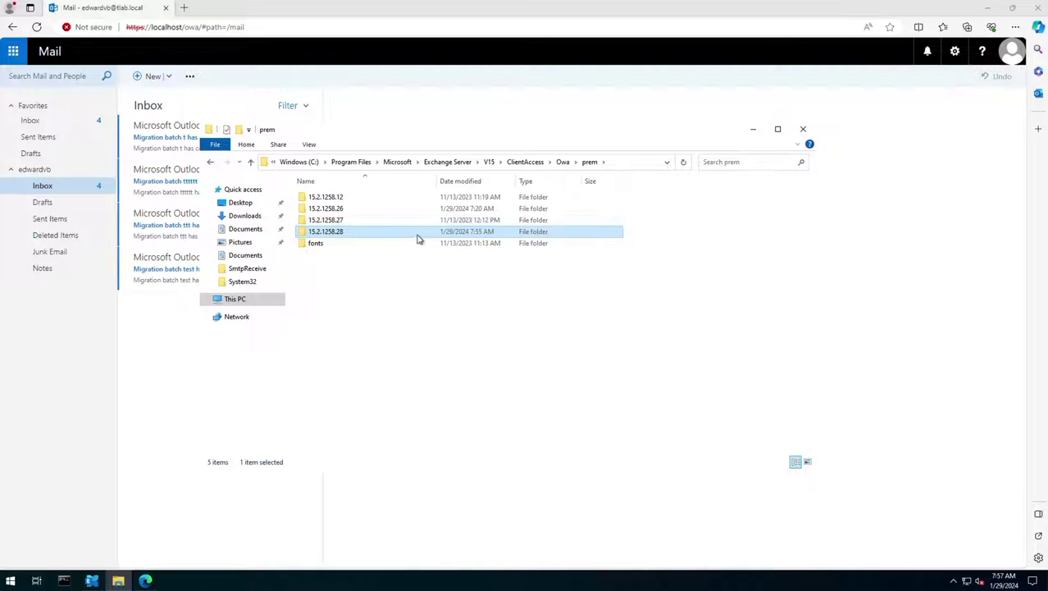
double_click(326, 233)
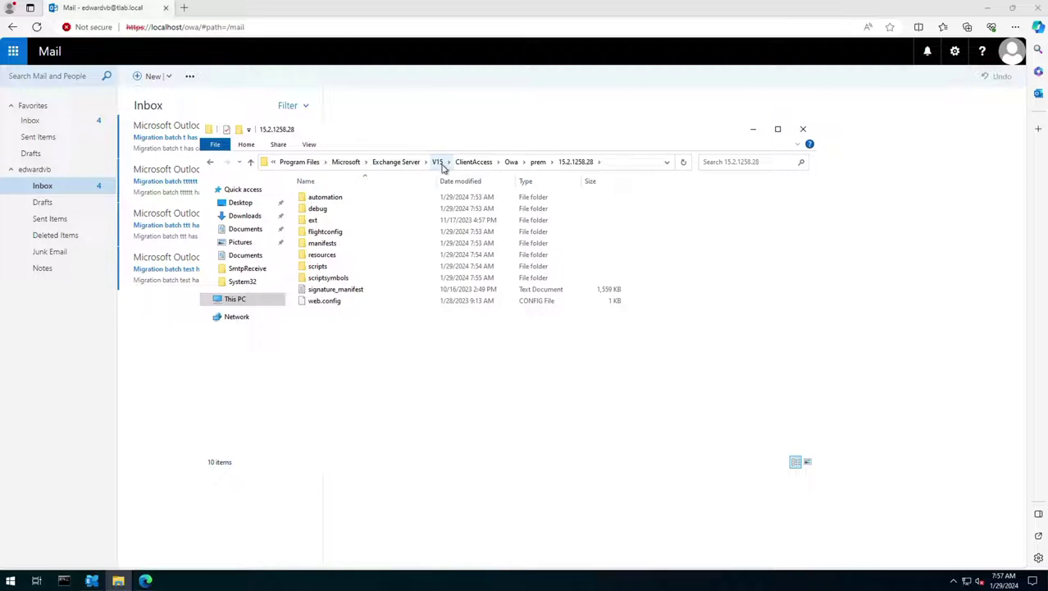
left_click(537, 162)
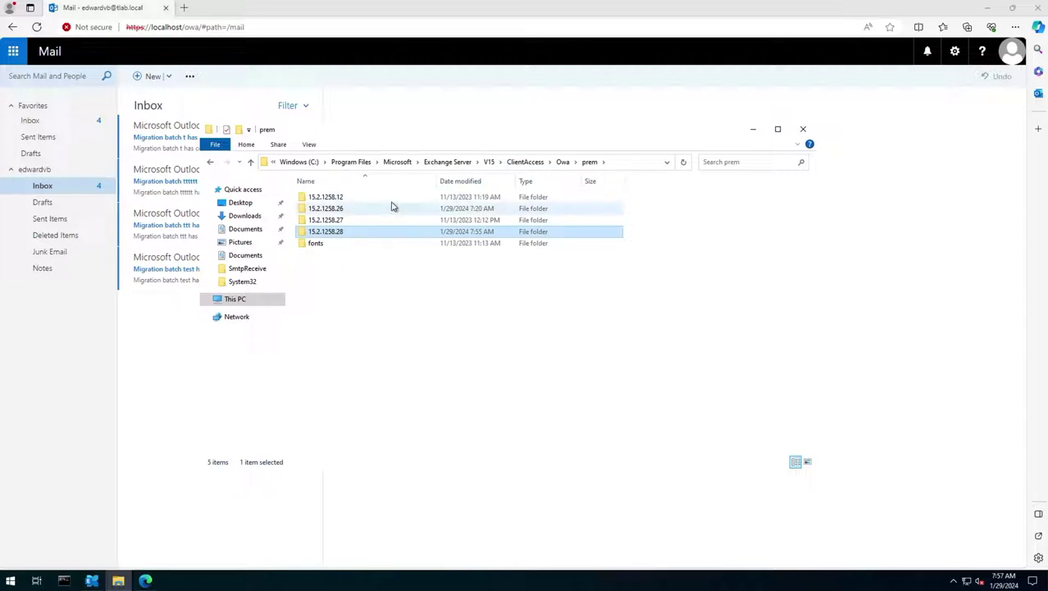